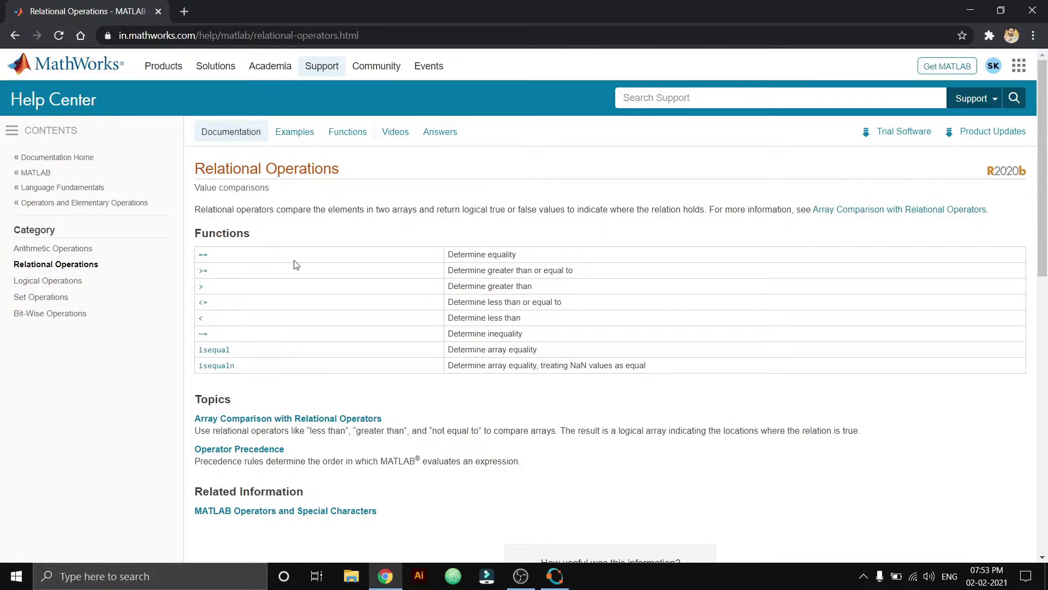
scroll(296, 264, "up", 1, "ctrl")
scroll(295, 265, "up", 2, "ctrl")
scroll(296, 265, "up", 2, "ctrl")
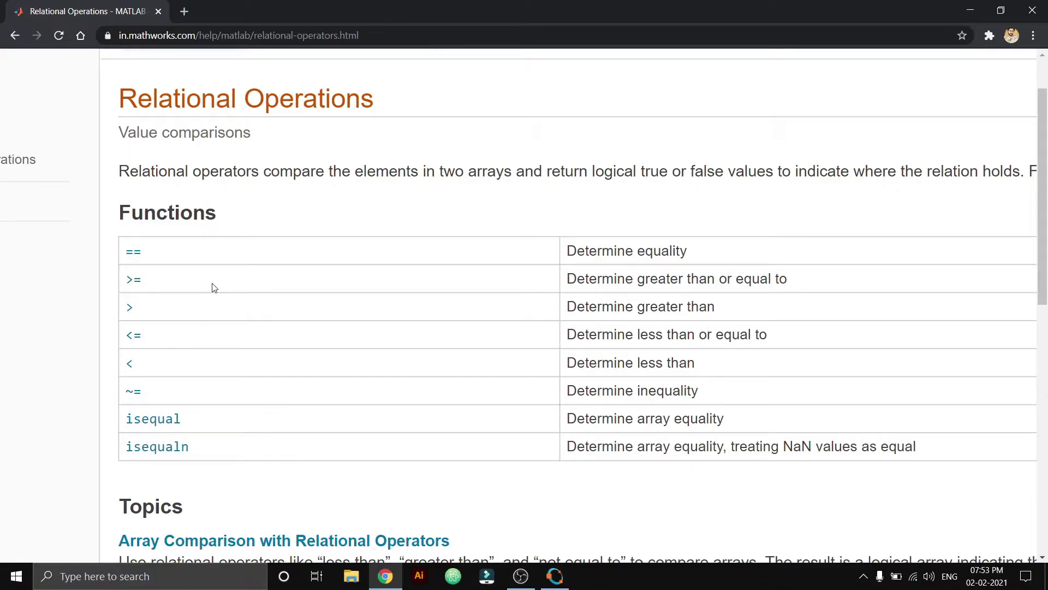
Highlight the == through < rows in the relational operators table, then clear the highlight
left_click_drag(112, 239, 167, 366)
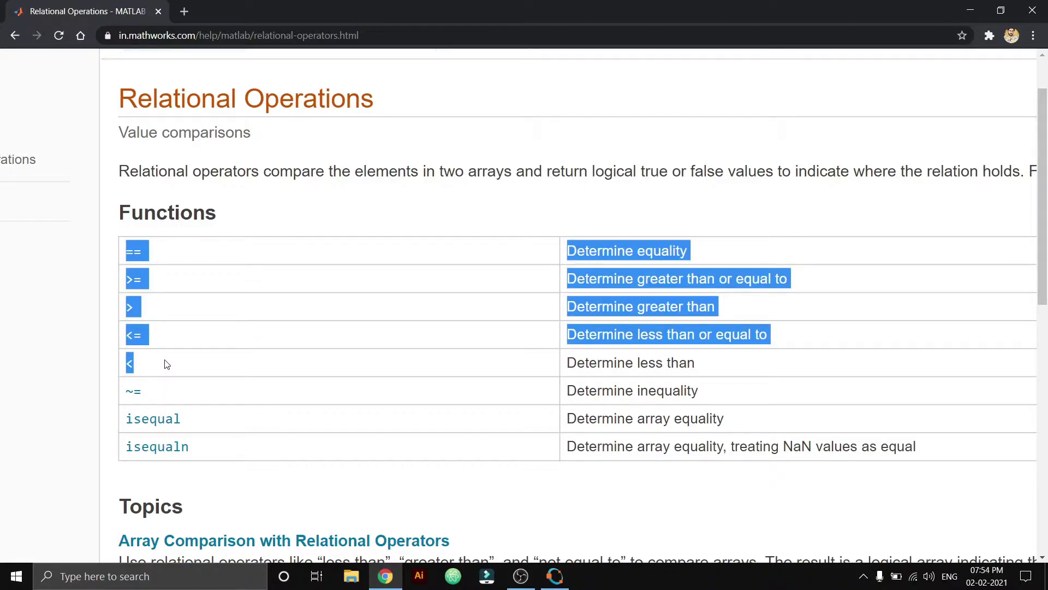
left_click(281, 213)
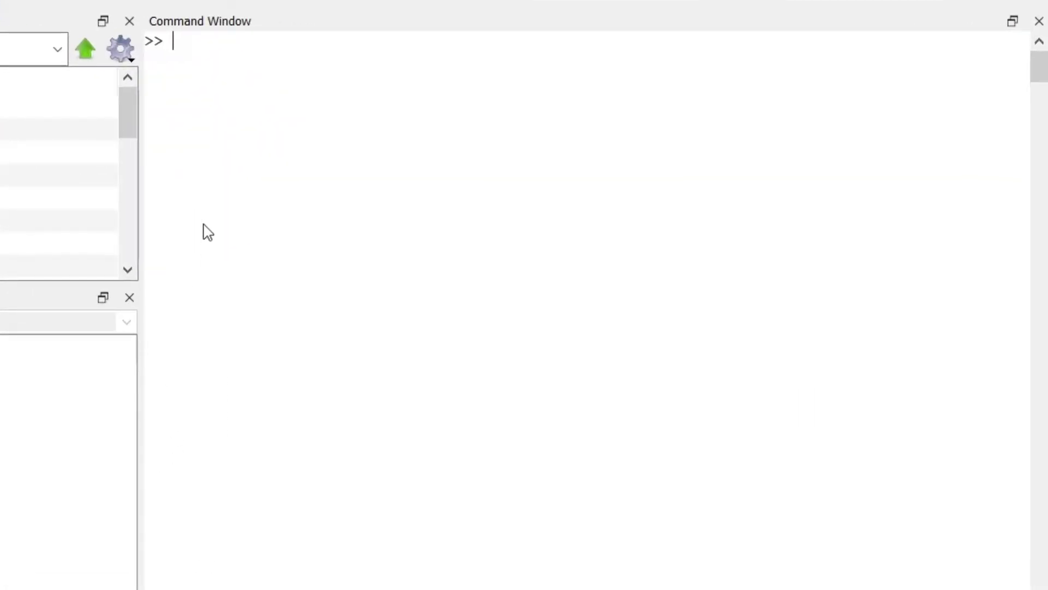
Enter val1 = 9 and val2 = 5, fixing a typo, then evaluate val1 == val2 (ans = 0)
left_click(241, 47)
type("val")
type("1 = 9")
key("Return")
type("var")
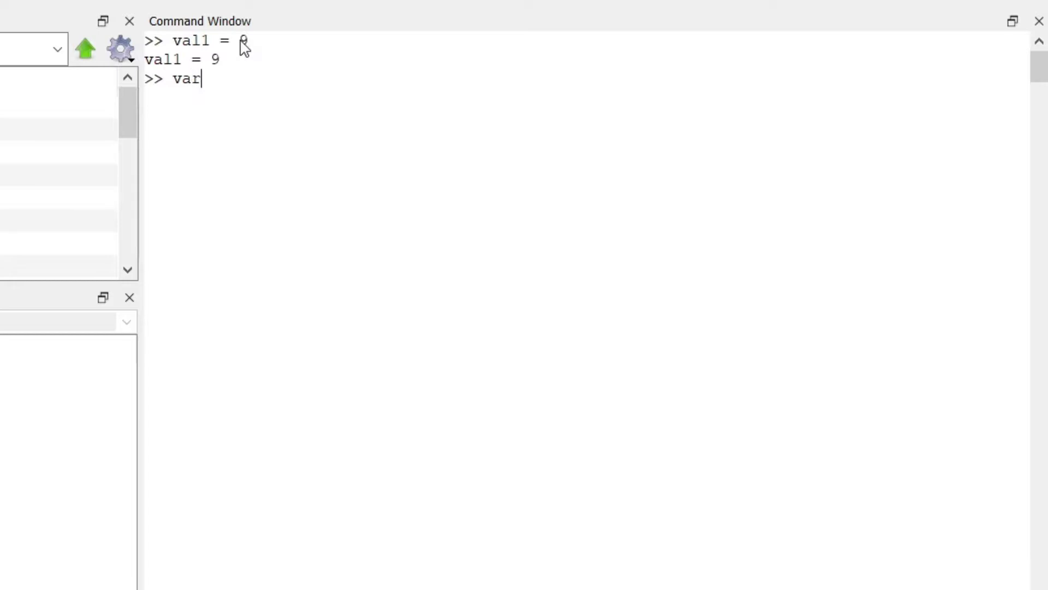
key("BackSpace")
type("l2 ")
type("= 5")
key("Return")
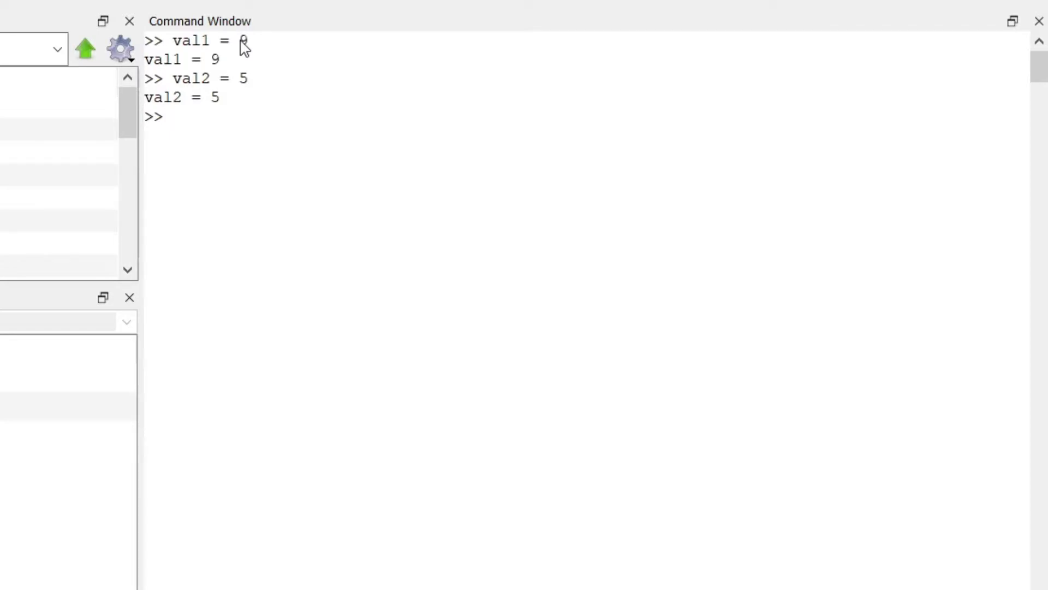
type("val")
type("1 == ")
type("val2")
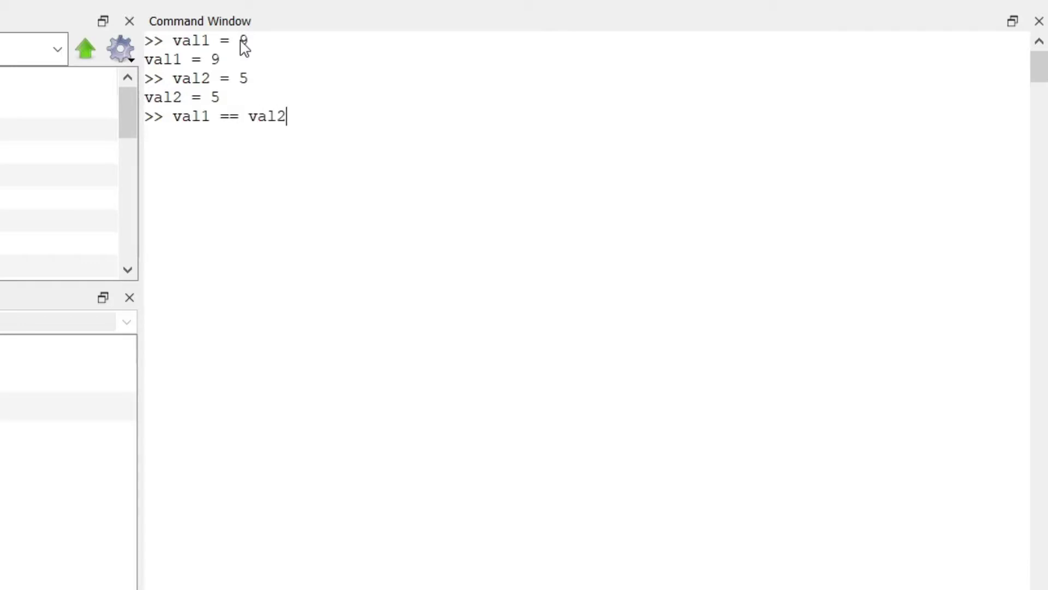
key("Return")
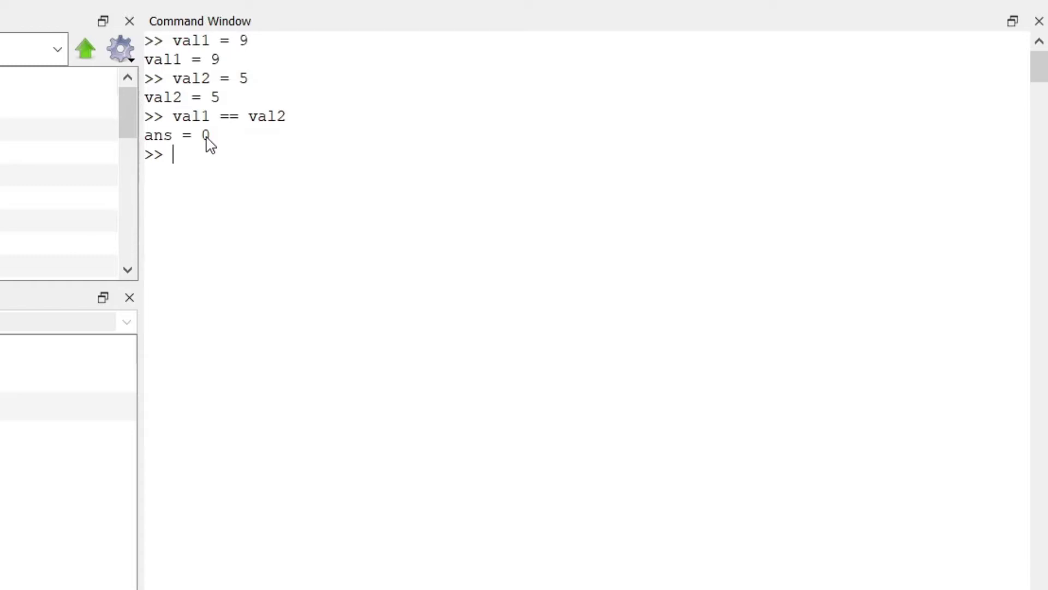
type("val")
type("2")
type(">val")
type("1")
Evaluate val2 > val1 (0), val1 > val2 (1) and val2 < val1 (1)
key("Return")
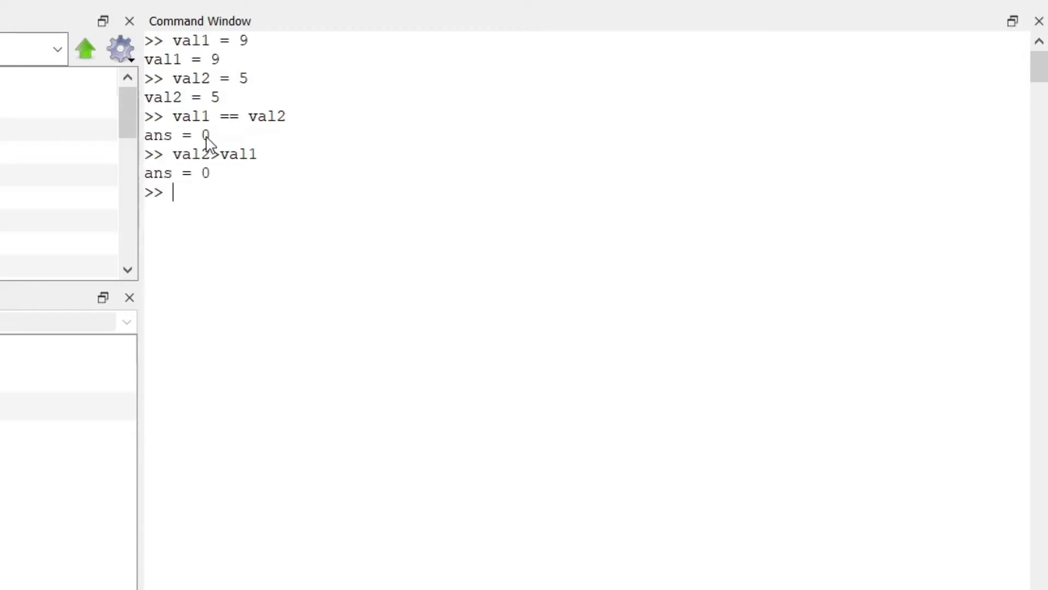
type("va")
type("l1")
type(">val2")
key("Return")
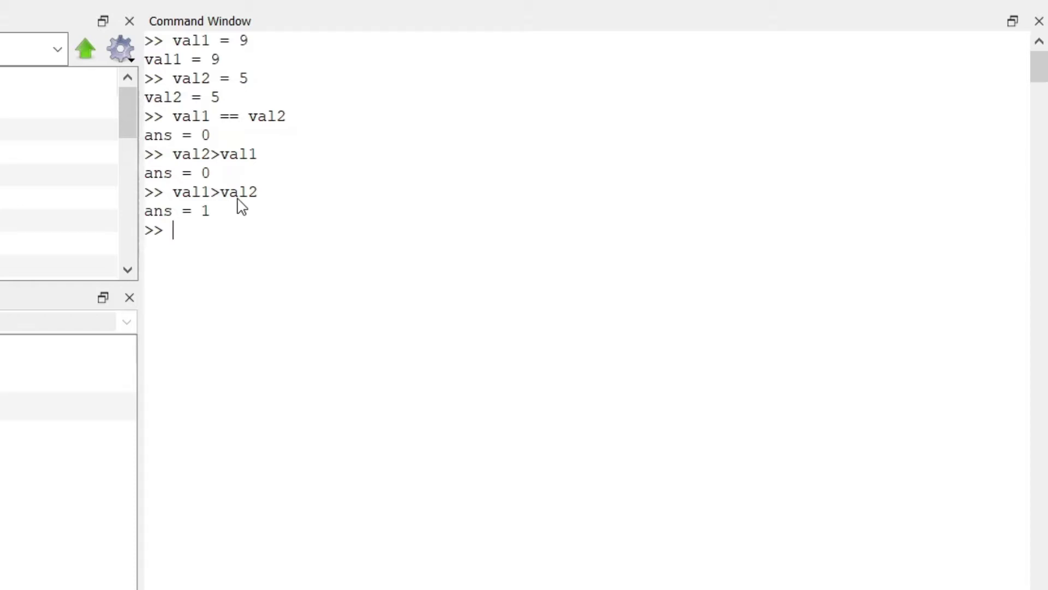
type("val2")
type("<")
key("BackSpace")
type(",")
key("BackSpace")
type("< ")
type("val1")
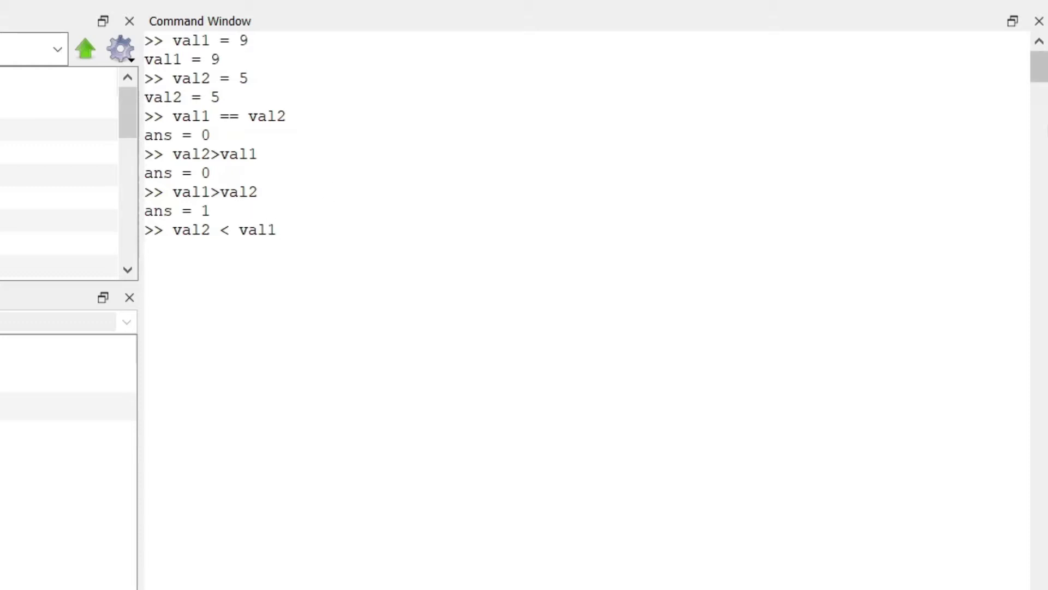
key("Return")
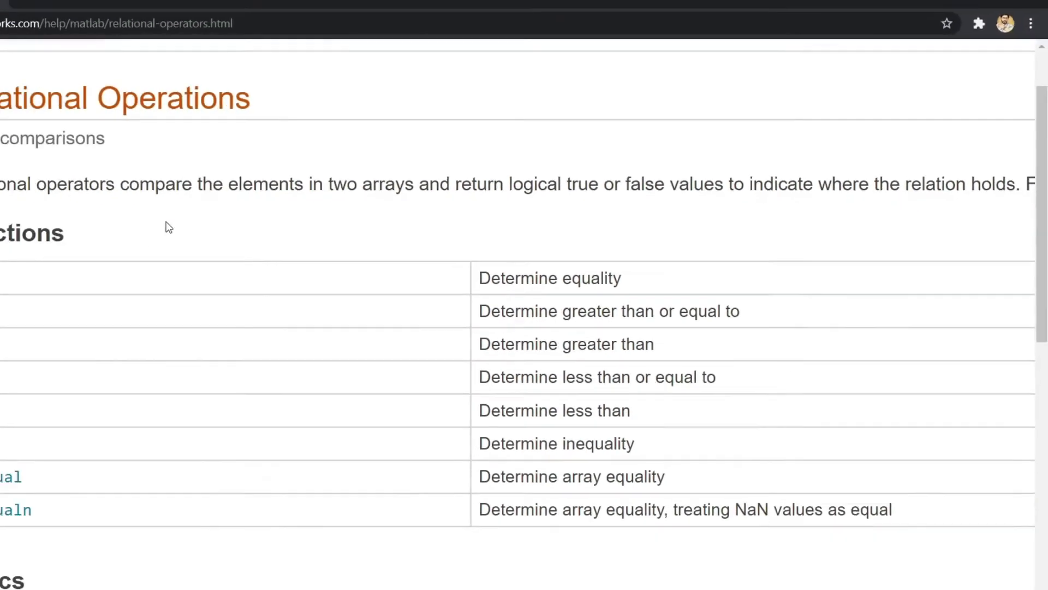
key("ctrl+plus")
key("ctrl+plus")
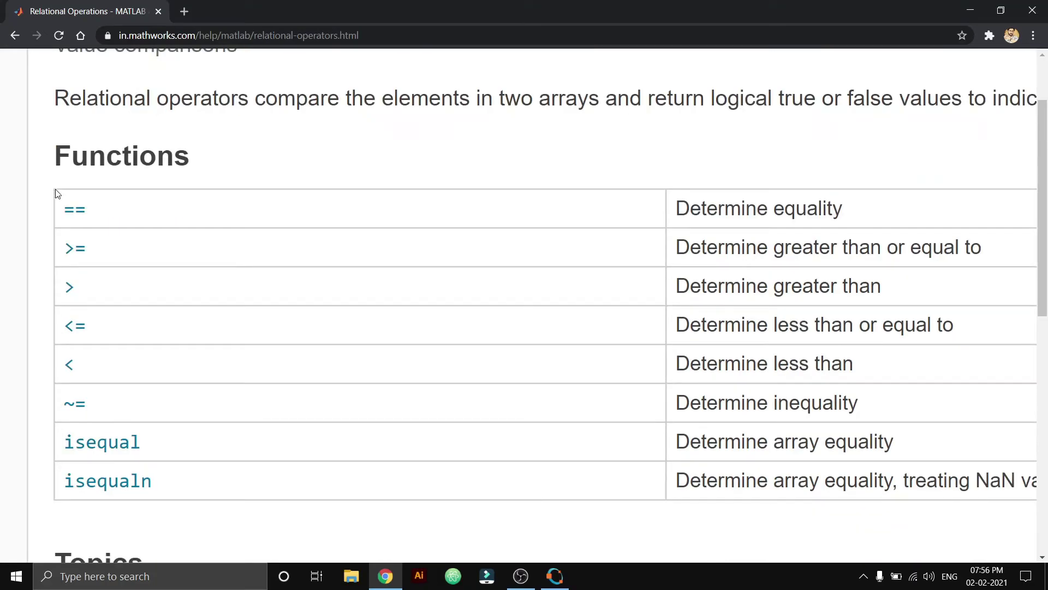
mouse_move(56, 195)
left_mouse_down()
mouse_move(105, 237)
mouse_move(86, 210)
mouse_move(110, 222)
mouse_move(63, 242)
mouse_move(109, 263)
mouse_move(140, 333)
left_mouse_up()
left_click(58, 281)
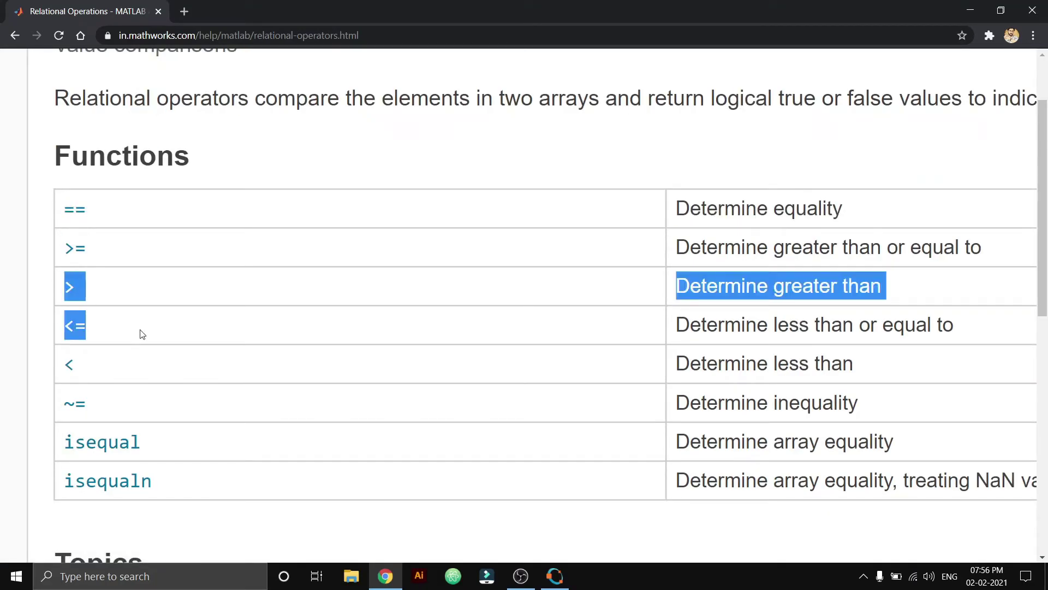
mouse_move(70, 349)
left_mouse_down()
mouse_move(126, 390)
mouse_move(107, 360)
left_mouse_up()
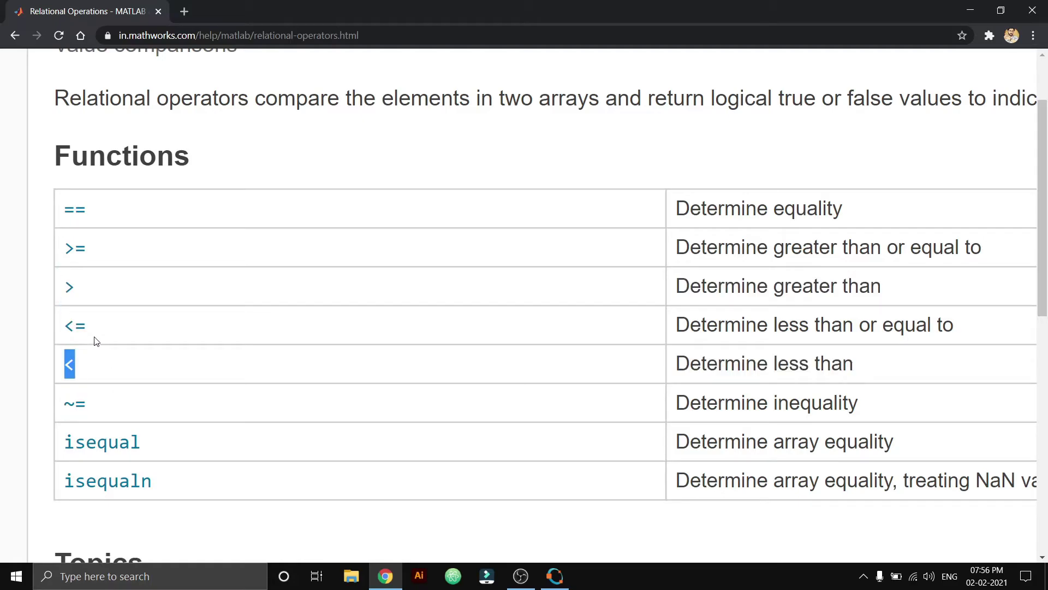
mouse_move(61, 246)
left_mouse_down()
mouse_move(102, 253)
mouse_move(80, 254)
left_mouse_up()
left_click(103, 253)
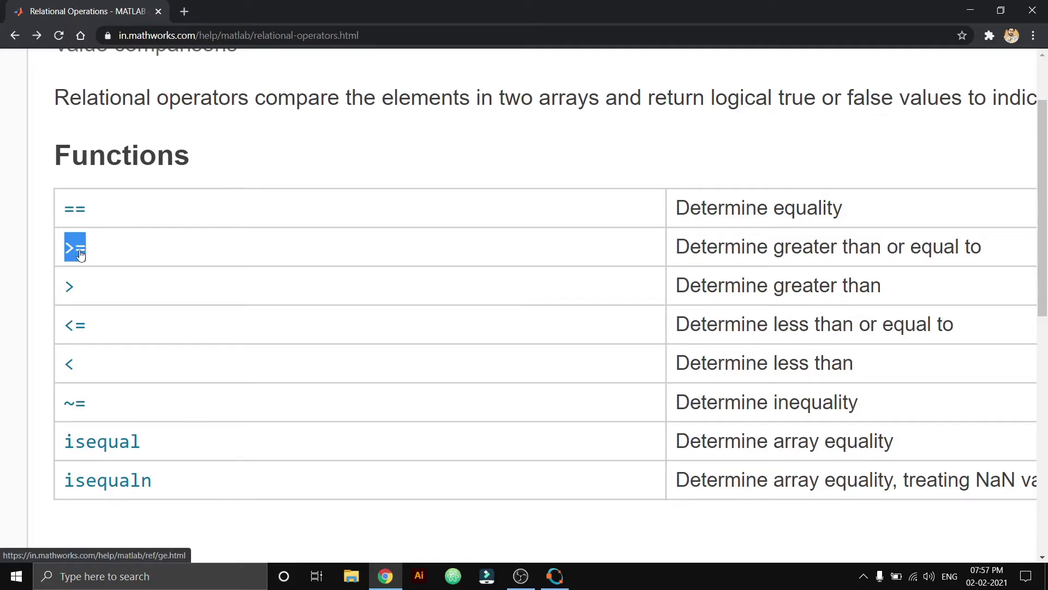
left_click(46, 251)
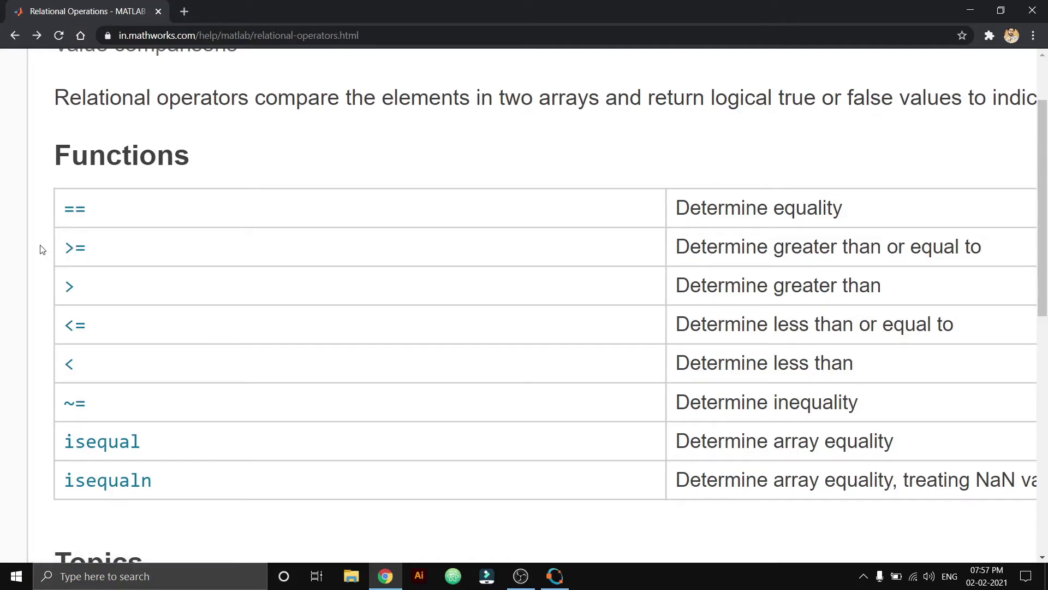
left_click_drag(41, 250, 91, 246)
left_click(92, 246)
left_click(554, 576)
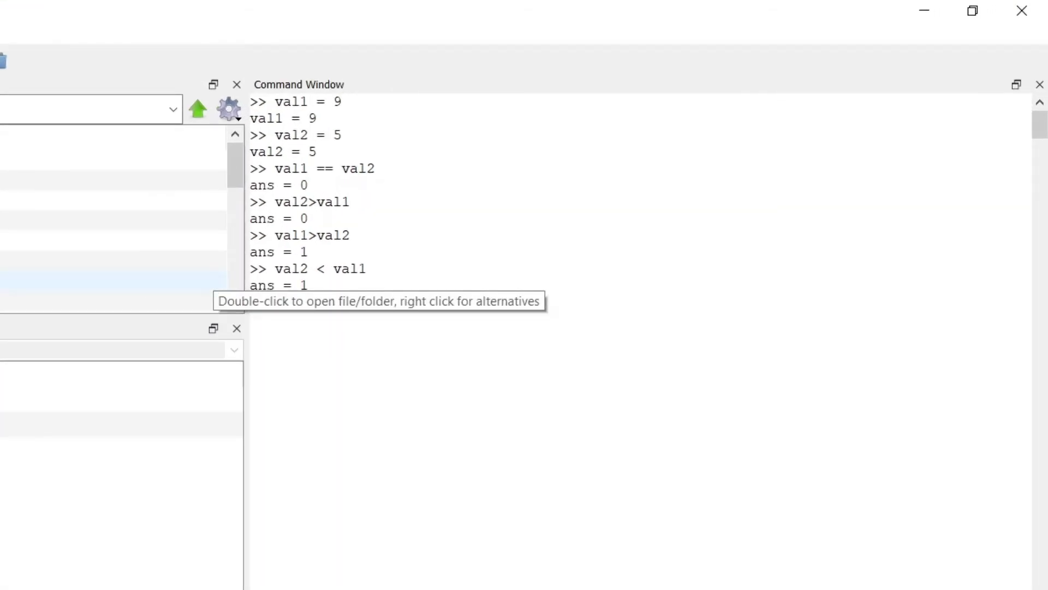
type("val3 = ")
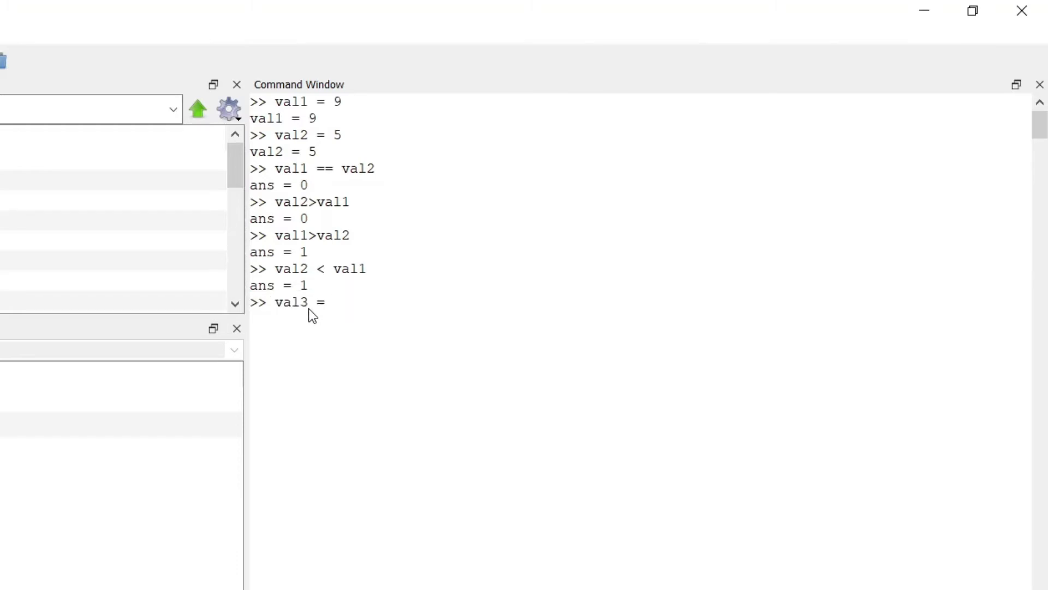
type("9")
Enter val3 = 9, then evaluate val1 >= val3, which returns ans = 1
key("Return")
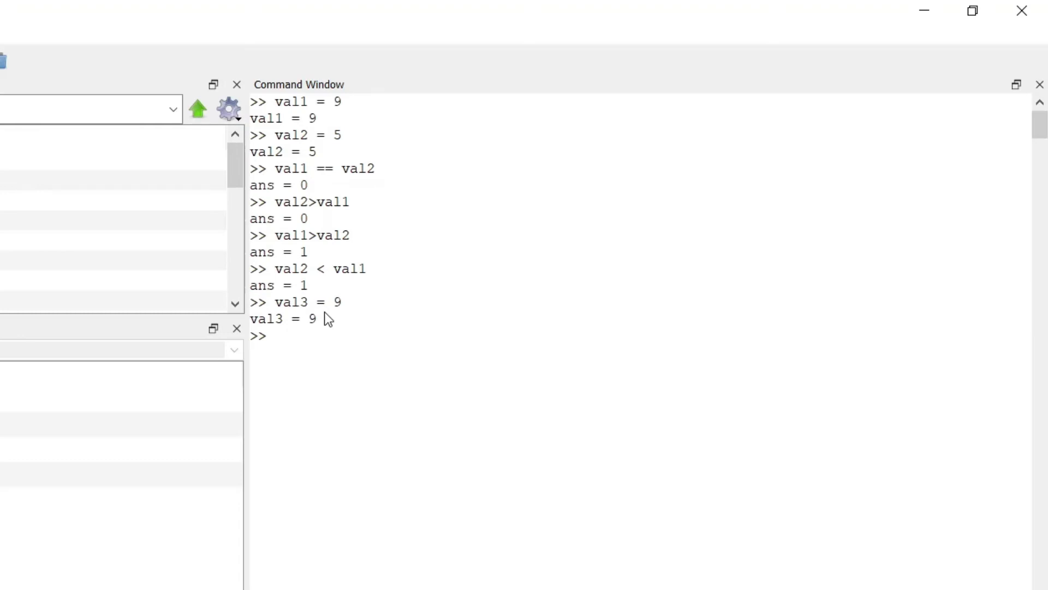
type("val")
type(" 1 >= val")
type("3")
key("Return")
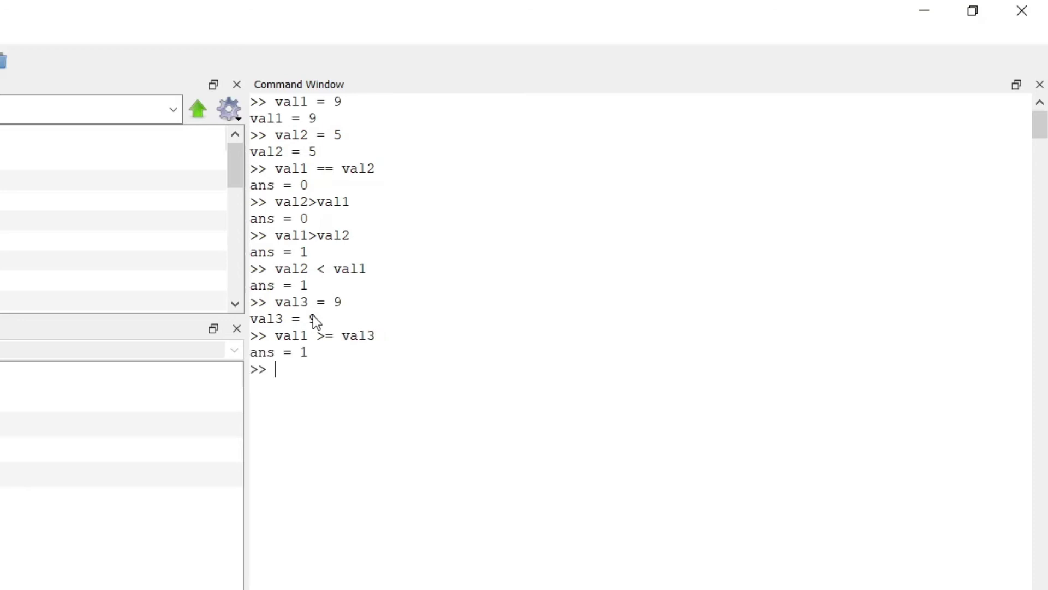